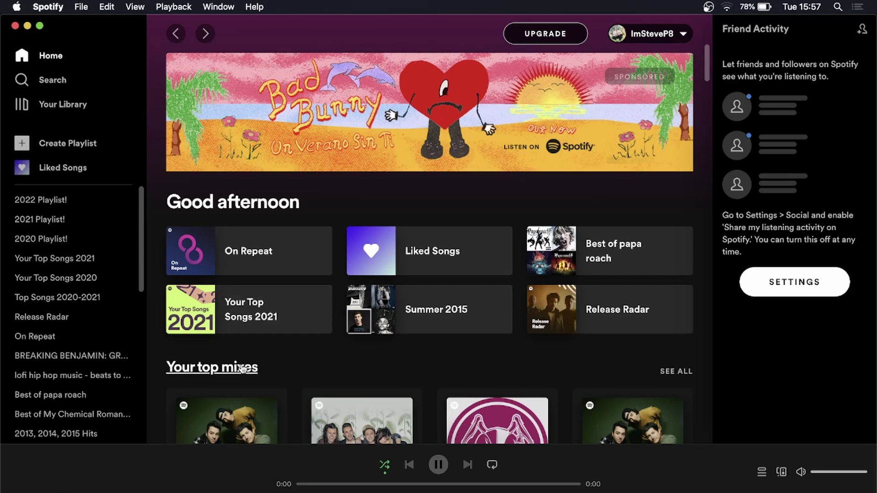
Step: Show the Summer 2015 playlist from the Home screen tile
{"action": "left_click", "coordinate": [432, 309]}
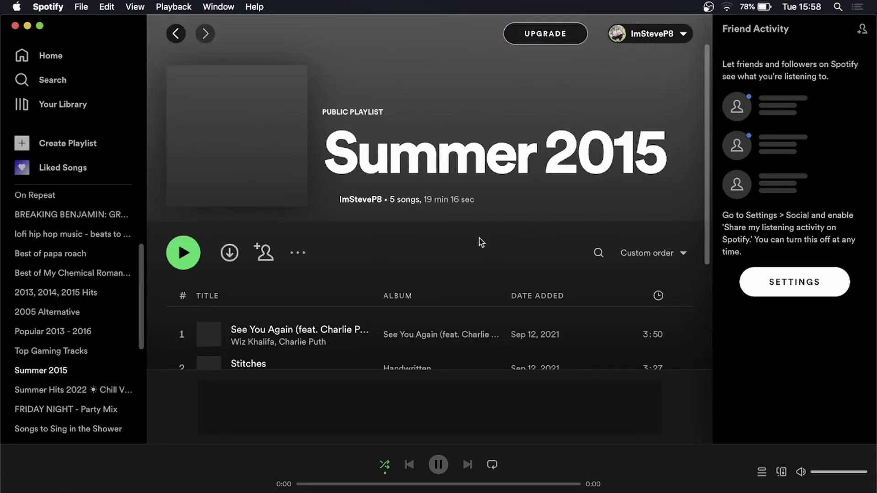
{"action": "scroll", "coordinate": [480, 241], "scroll_direction": "down", "scroll_amount": 2}
{"action": "scroll", "coordinate": [480, 242], "scroll_direction": "down", "scroll_amount": 3}
{"action": "scroll", "coordinate": [479, 241], "scroll_direction": "down", "scroll_amount": 1}
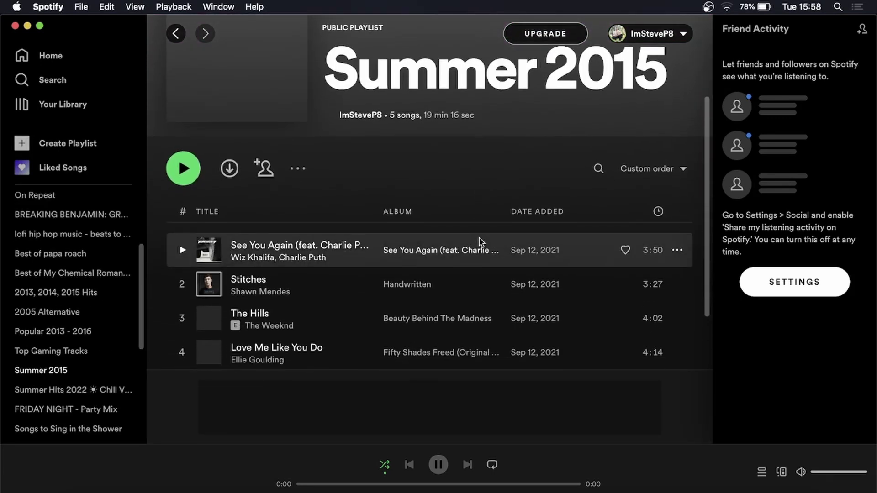
{"action": "scroll", "coordinate": [479, 242], "scroll_direction": "down", "scroll_amount": 2}
{"action": "scroll", "coordinate": [479, 242], "scroll_direction": "down", "scroll_amount": 2}
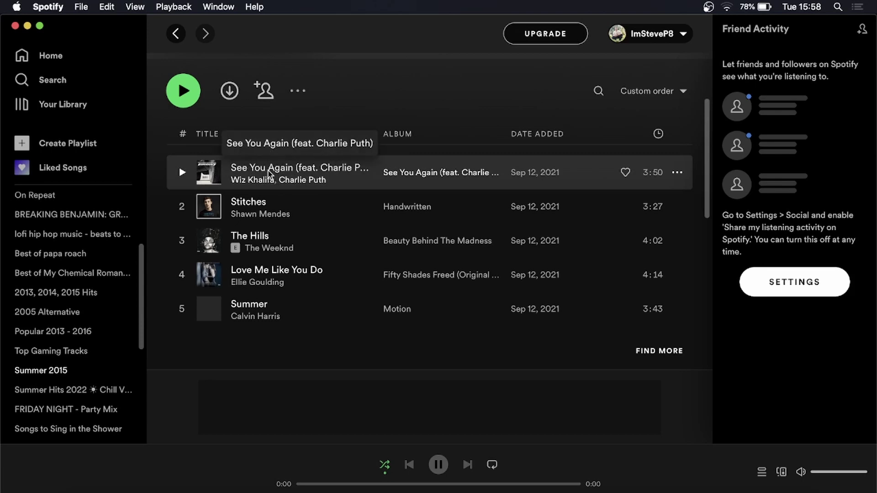
Step: Drag See You Again below The Hills and Love Me Like You Do to the top
{"action": "left_click_drag", "start_coordinate": [269, 174], "coordinate": [269, 253]}
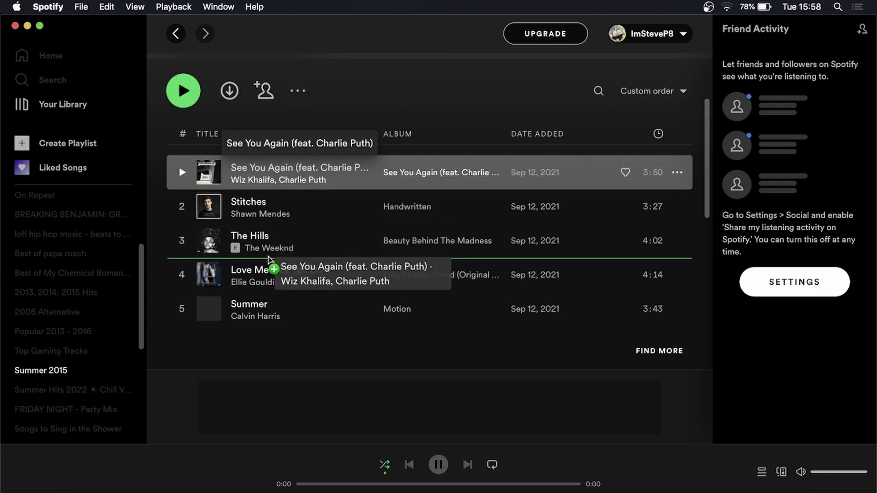
{"action": "left_click_drag", "start_coordinate": [269, 252], "coordinate": [269, 256]}
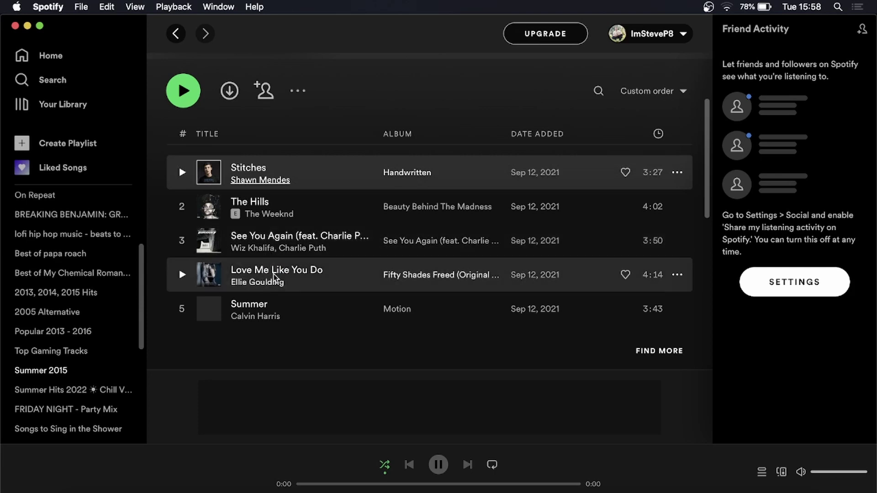
{"action": "left_click_drag", "start_coordinate": [273, 277], "coordinate": [274, 170]}
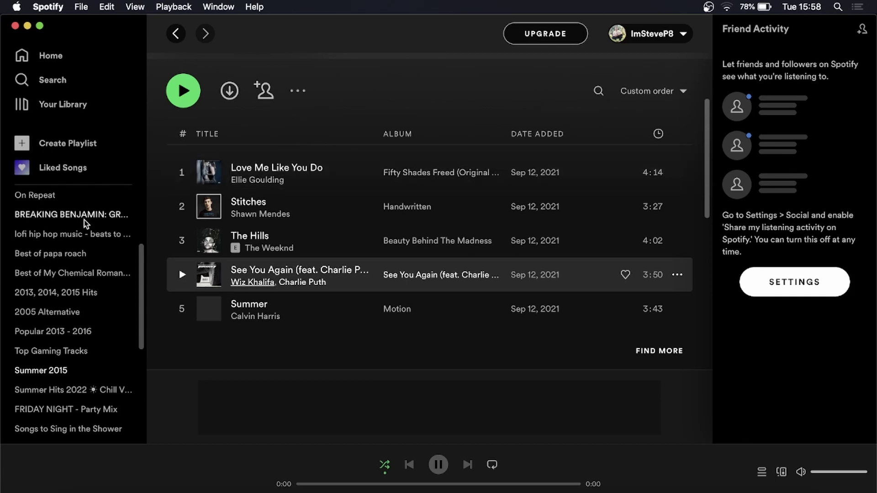
{"action": "scroll", "coordinate": [90, 228], "scroll_direction": "up", "scroll_amount": 1}
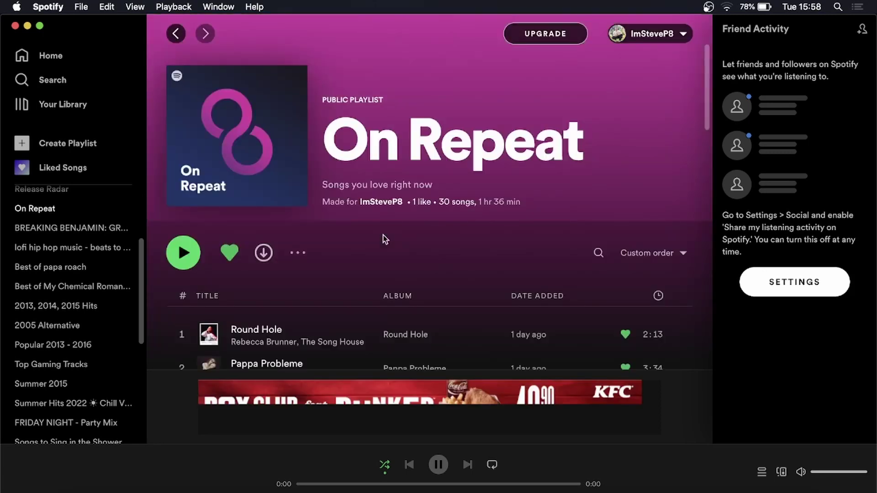
{"action": "scroll", "coordinate": [357, 233], "scroll_direction": "down", "scroll_amount": 5}
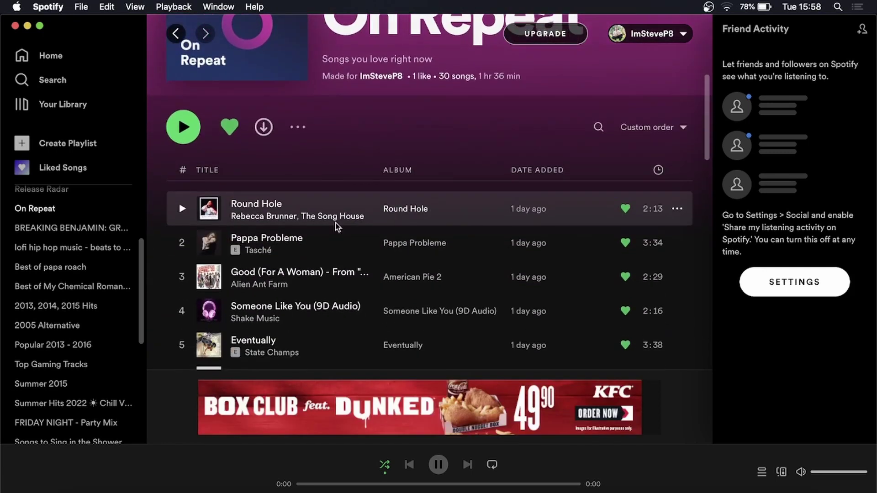
Step: Attempt to drag Round Hole to a new position; it stays first
{"action": "mouse_move", "coordinate": [309, 209]}
{"action": "left_mouse_down"}
{"action": "mouse_move", "coordinate": [294, 325]}
{"action": "mouse_move", "coordinate": [303, 238]}
{"action": "left_mouse_up"}
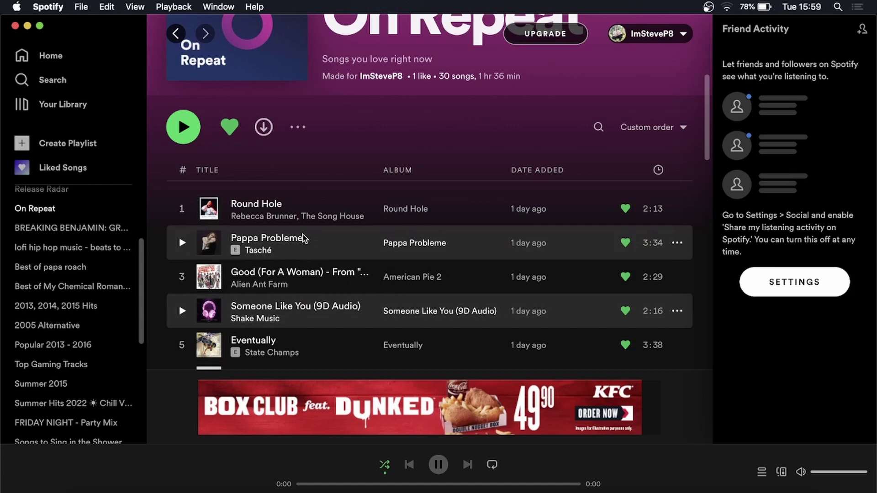
{"action": "scroll", "coordinate": [303, 237], "scroll_direction": "up", "scroll_amount": 4}
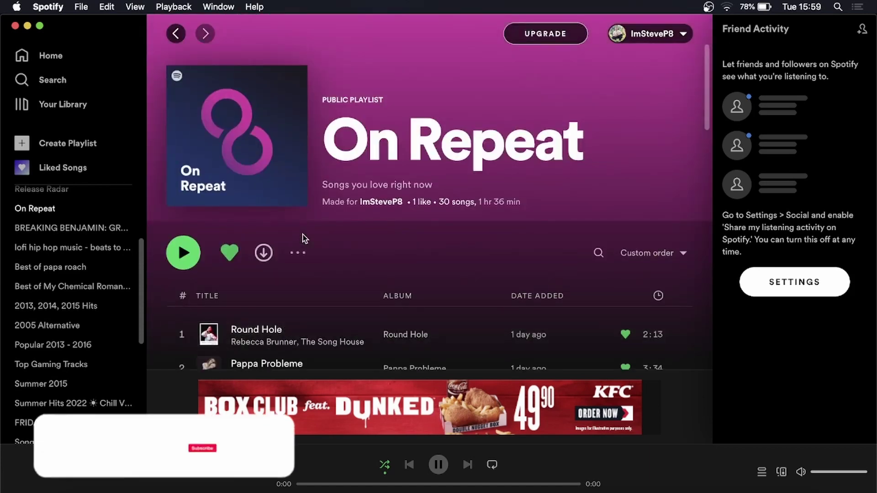